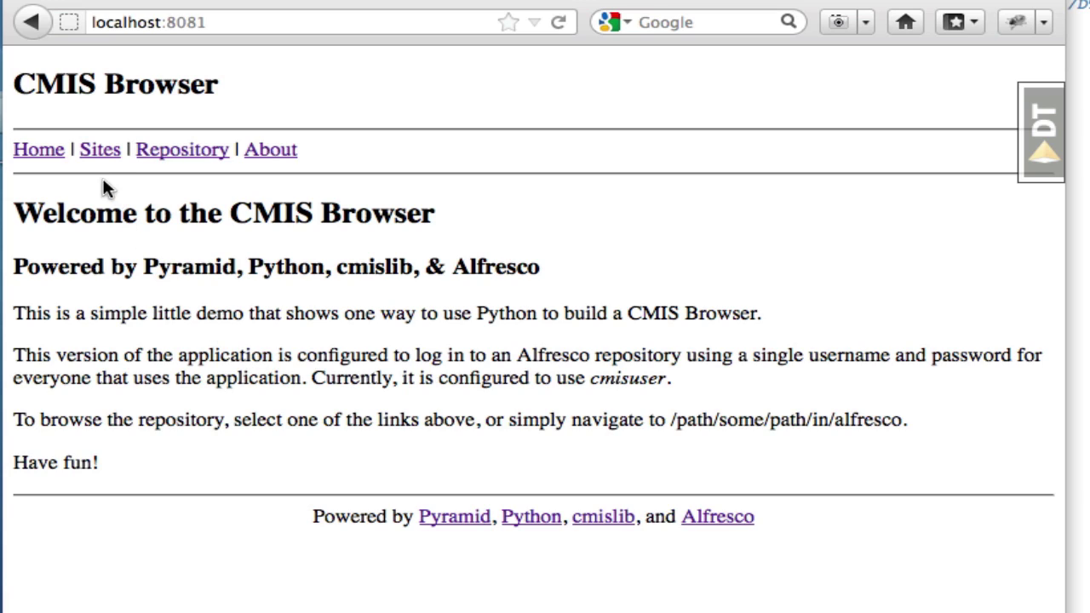
Browse to Sites > swsdp > documentLibrary > Agency Files > Images
left_click(93, 152)
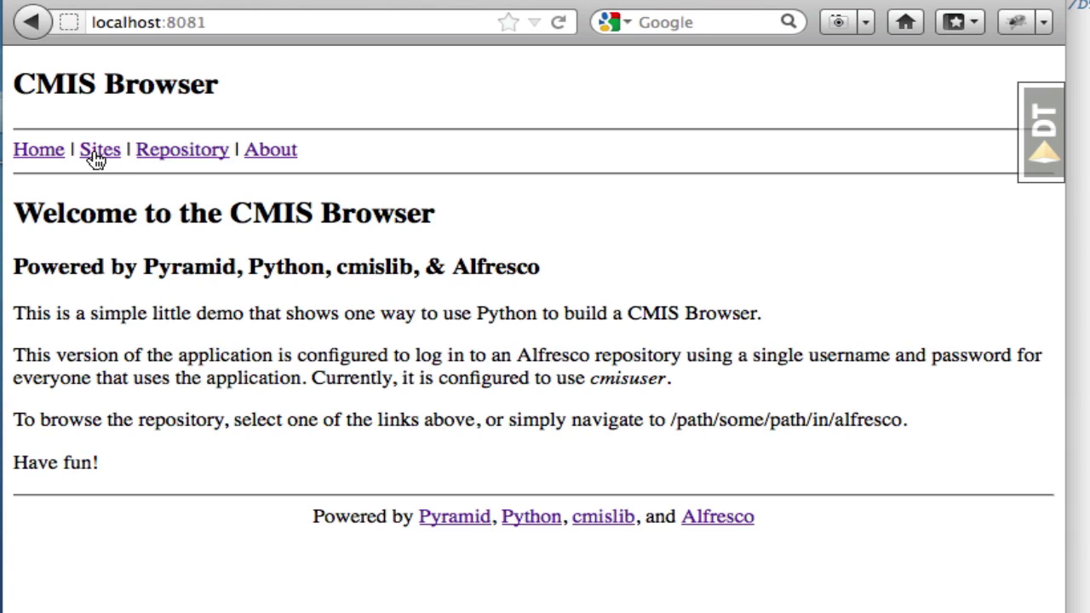
left_click(96, 153)
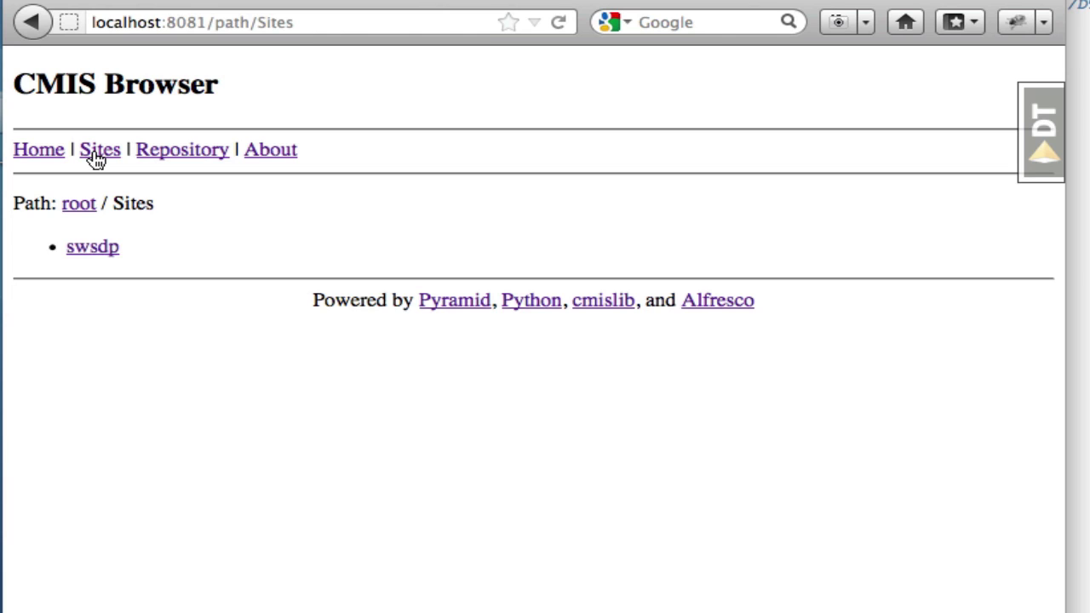
left_click(93, 248)
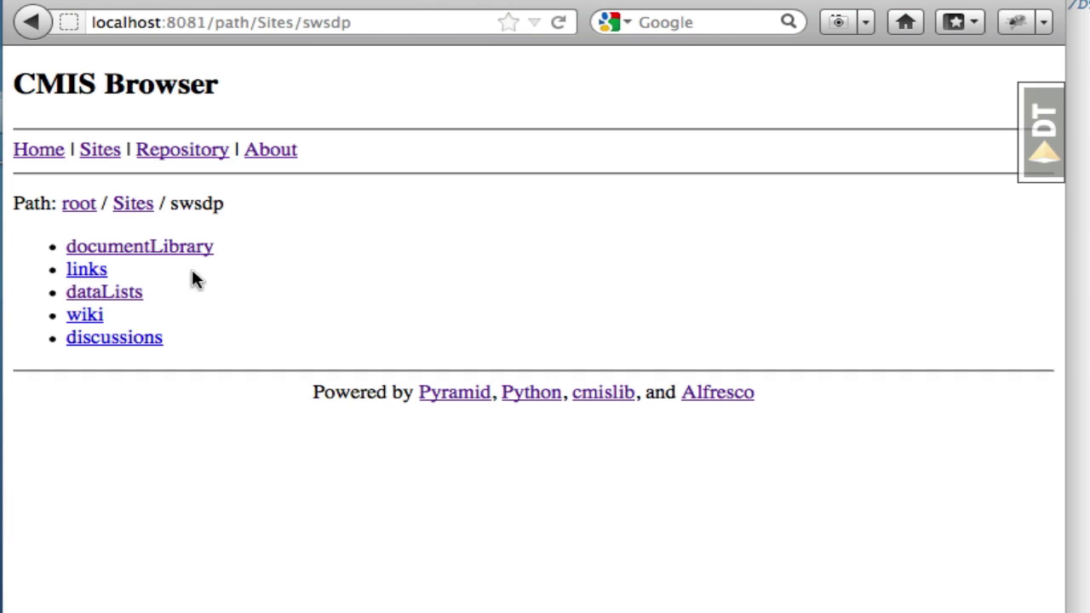
left_click(179, 250)
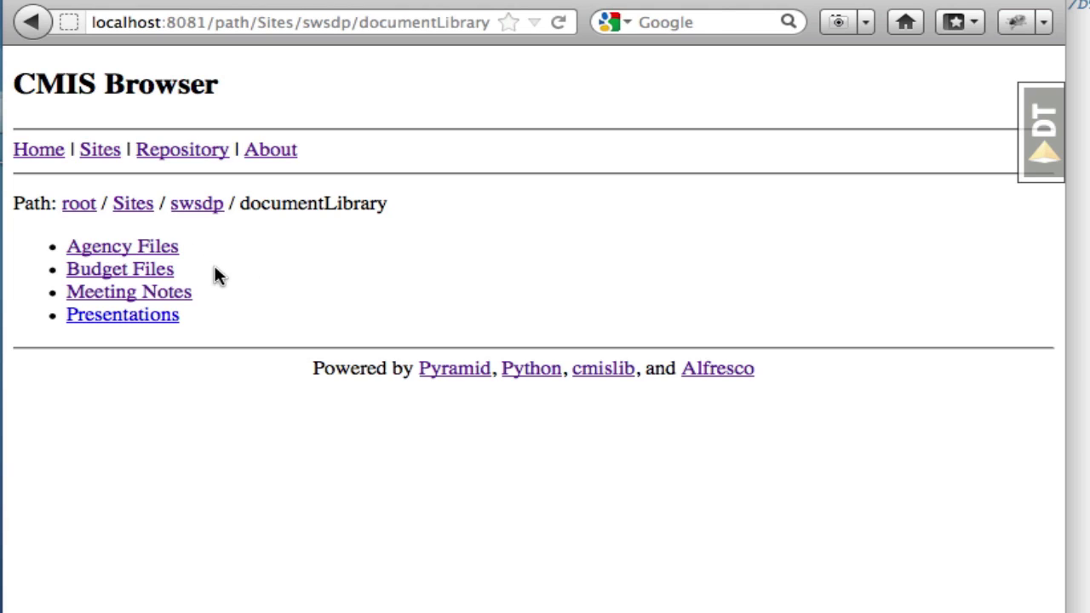
left_click(143, 247)
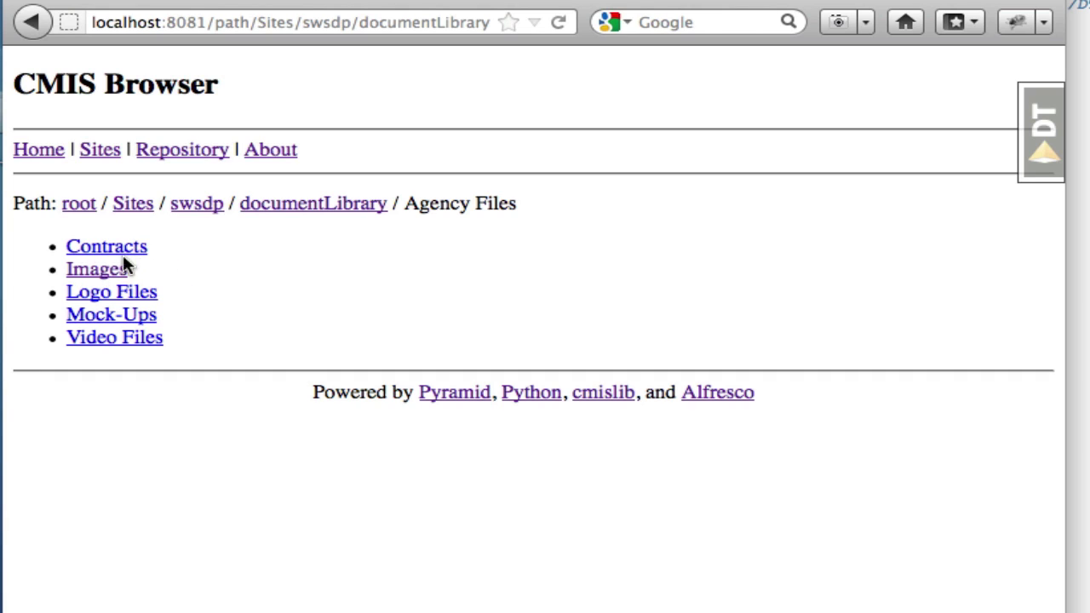
left_click(108, 273)
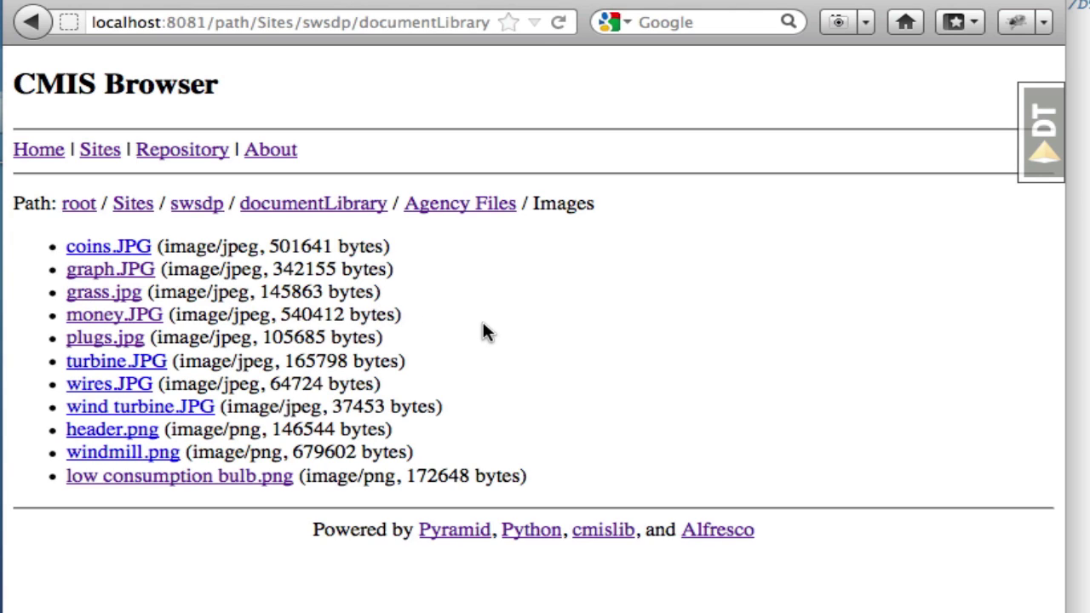
View grass.jpg's details, display the image, then return to its details page
left_click(98, 294)
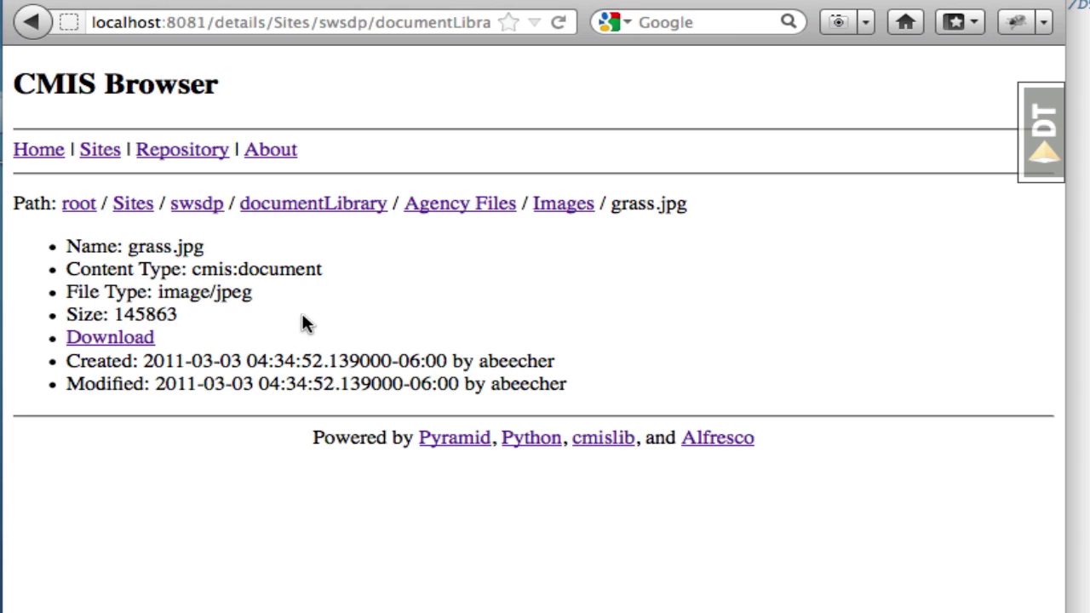
left_click(108, 338)
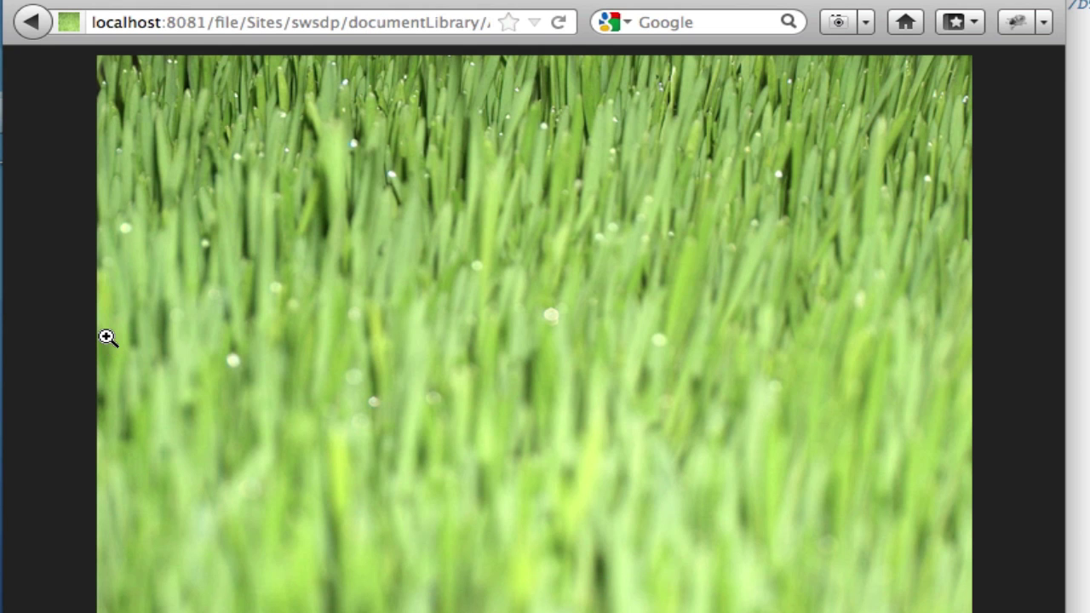
key("BackSpace")
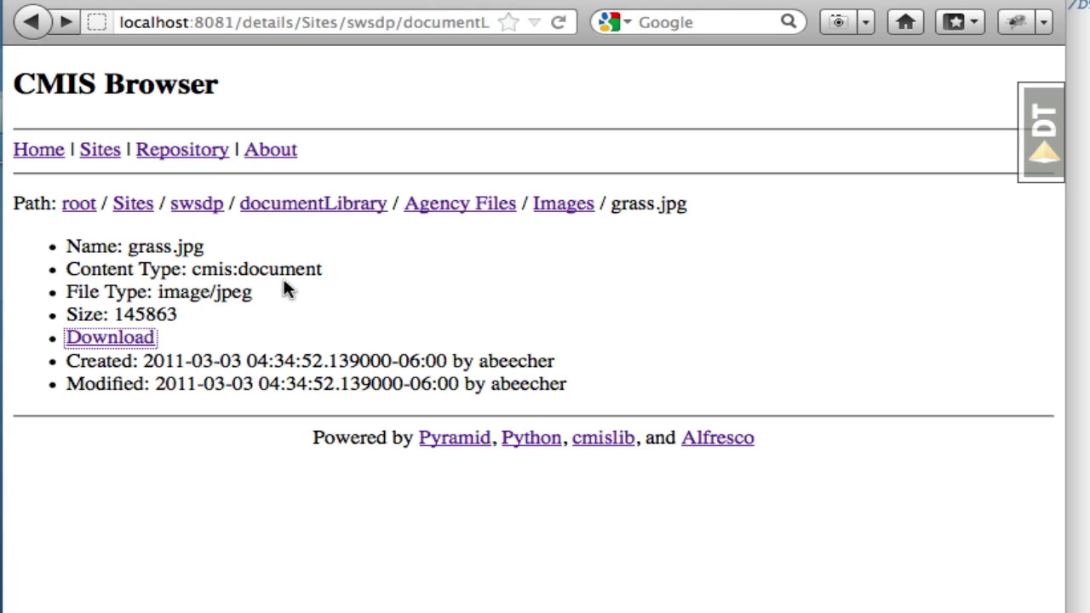
Go from the repository root into User Homes and the user's home folder
left_click(181, 158)
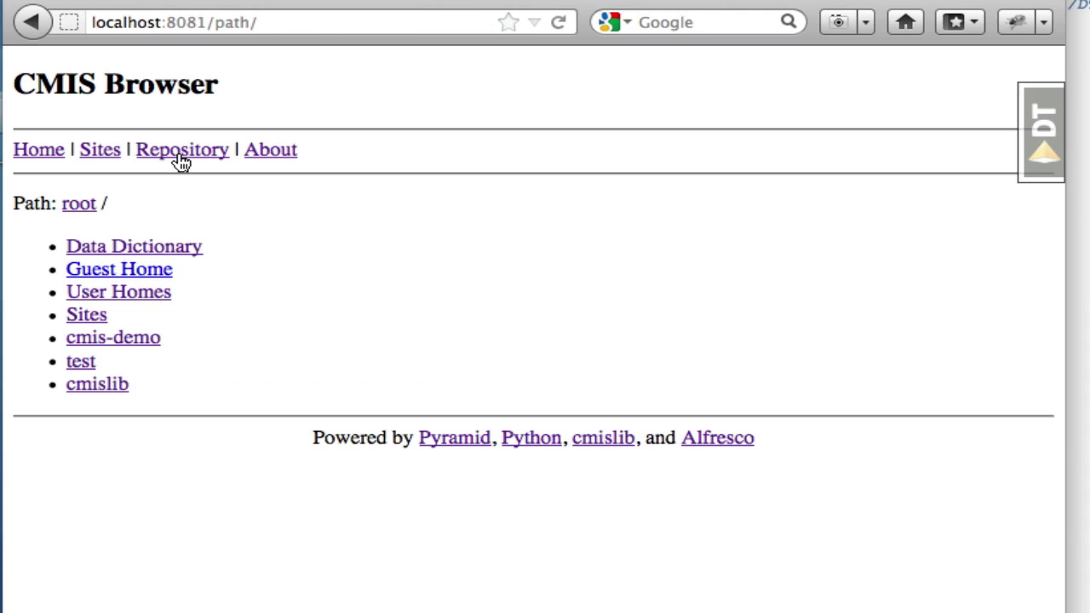
left_click(148, 295)
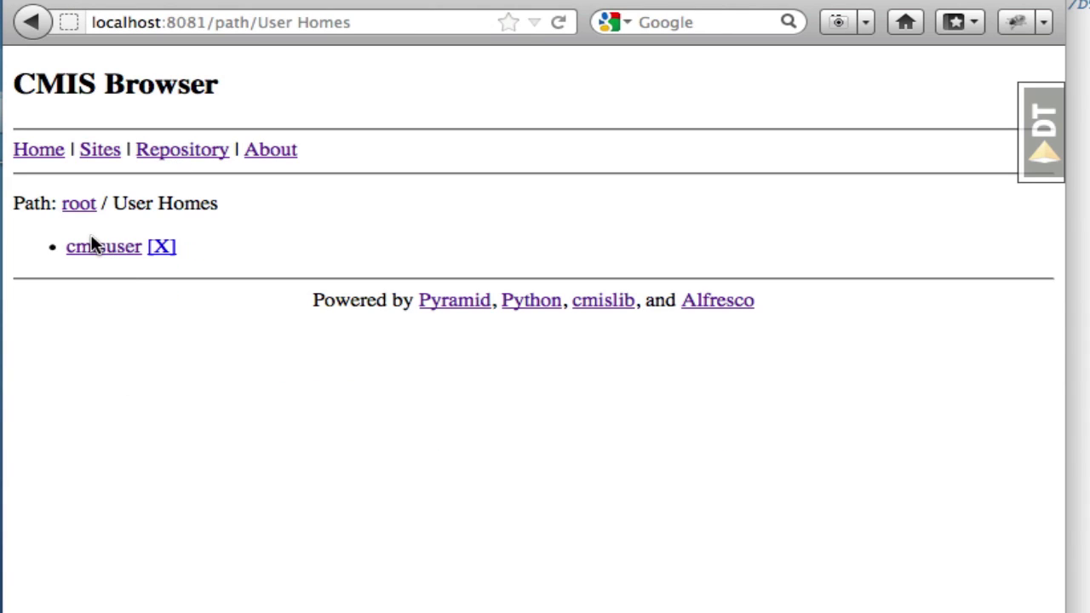
left_click(92, 240)
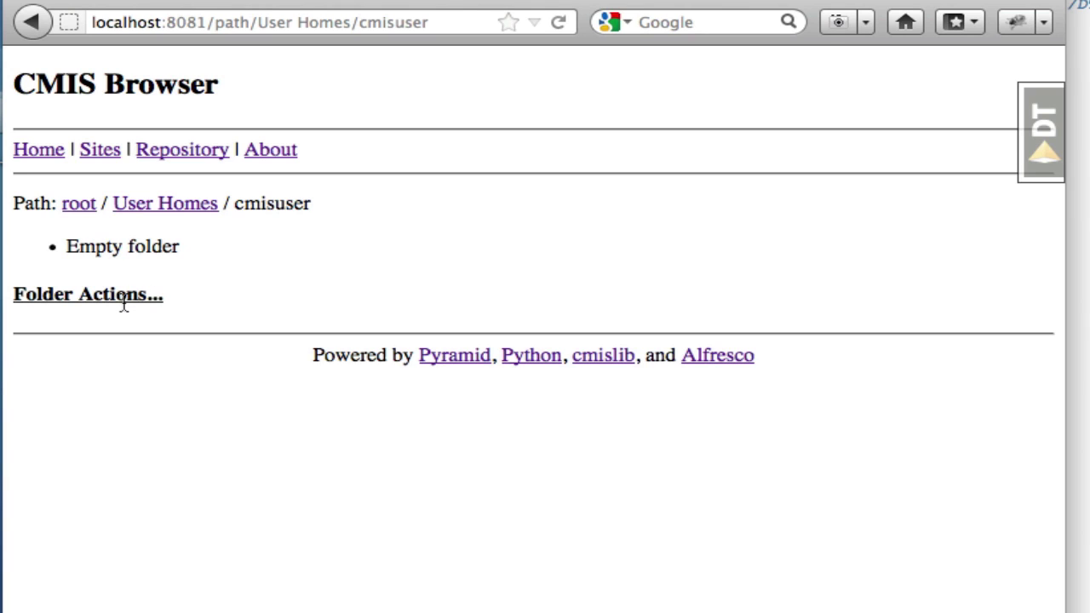
Create two new folders named alpha and beta
left_click(123, 300)
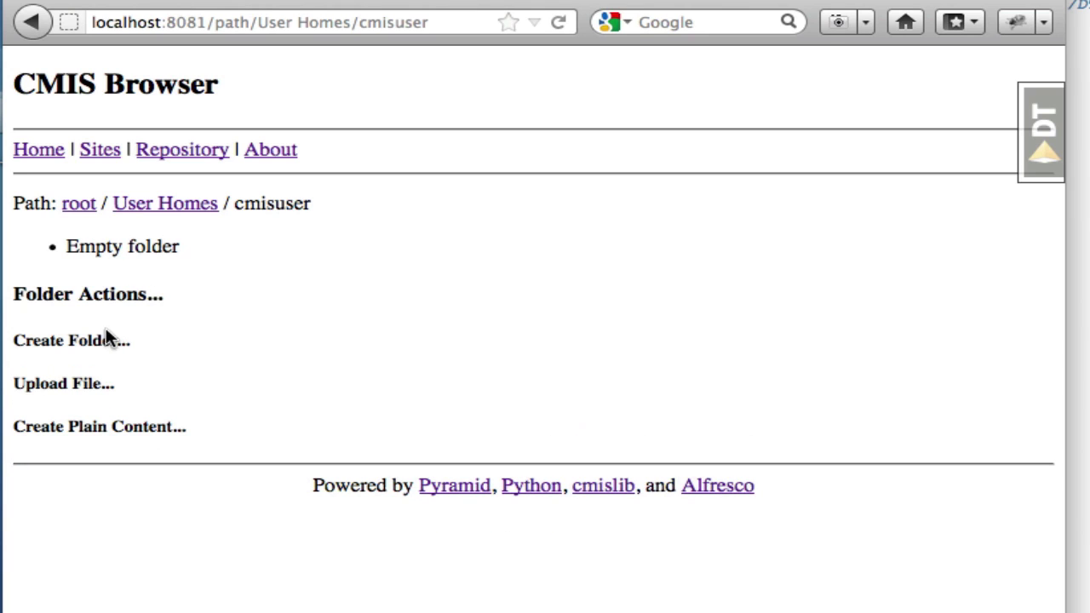
left_click(96, 344)
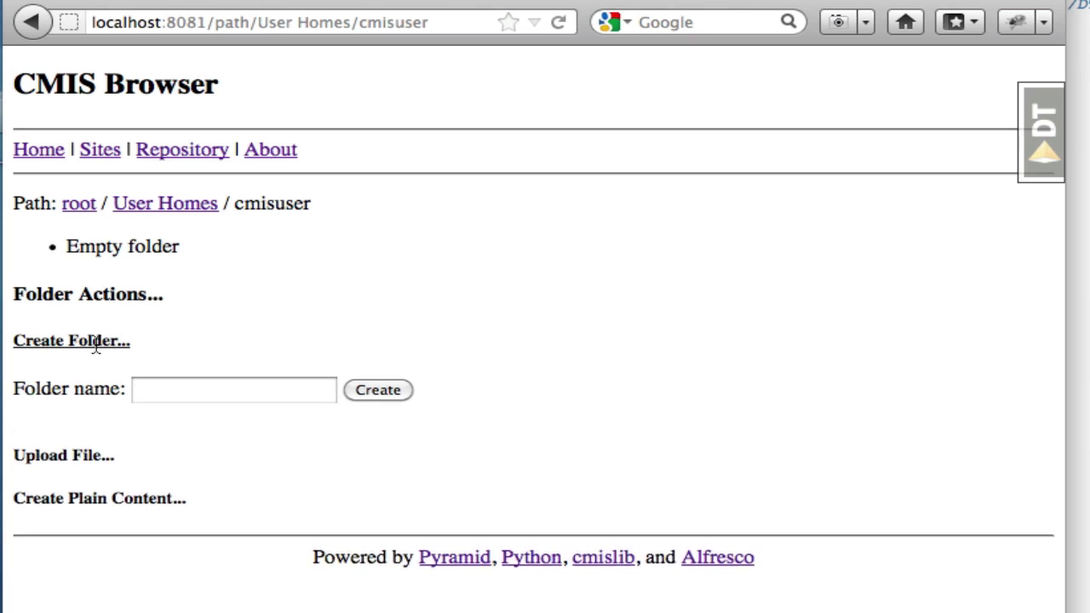
left_click(180, 393)
type("alpha")
key("Return")
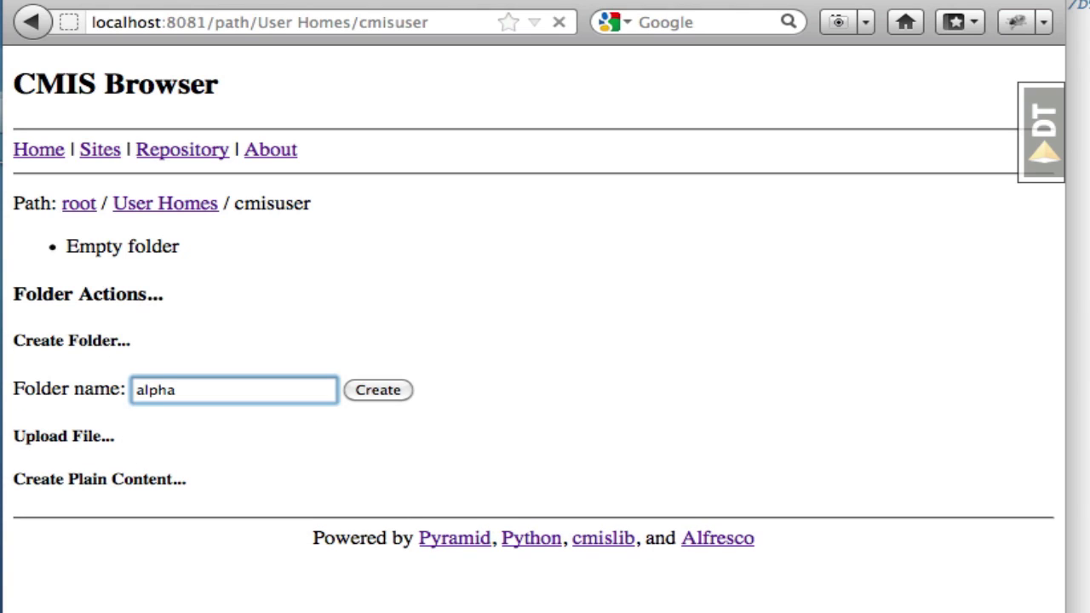
left_click(107, 293)
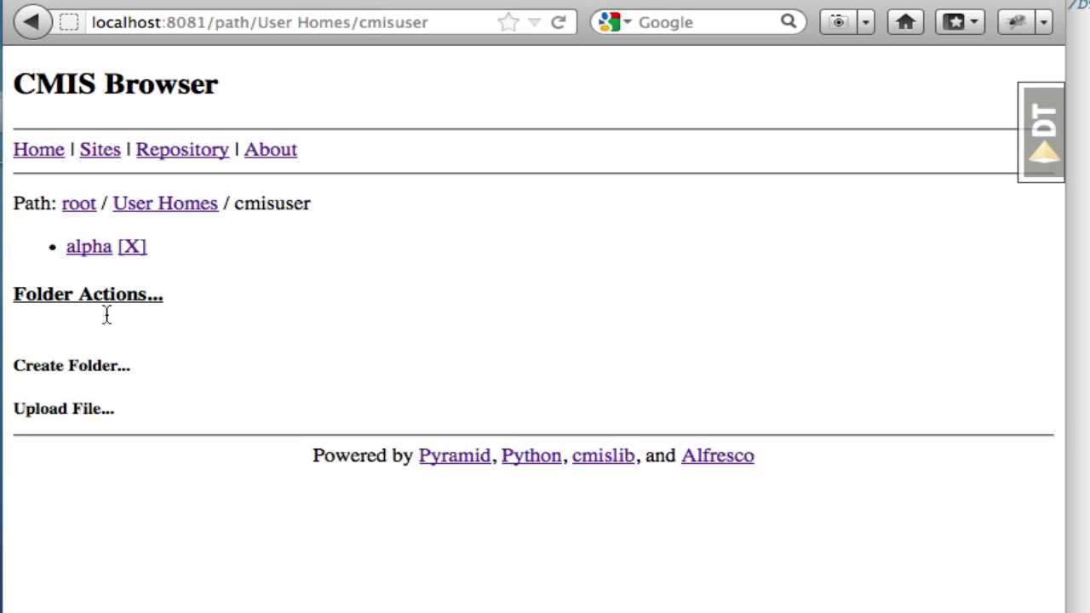
left_click(100, 341)
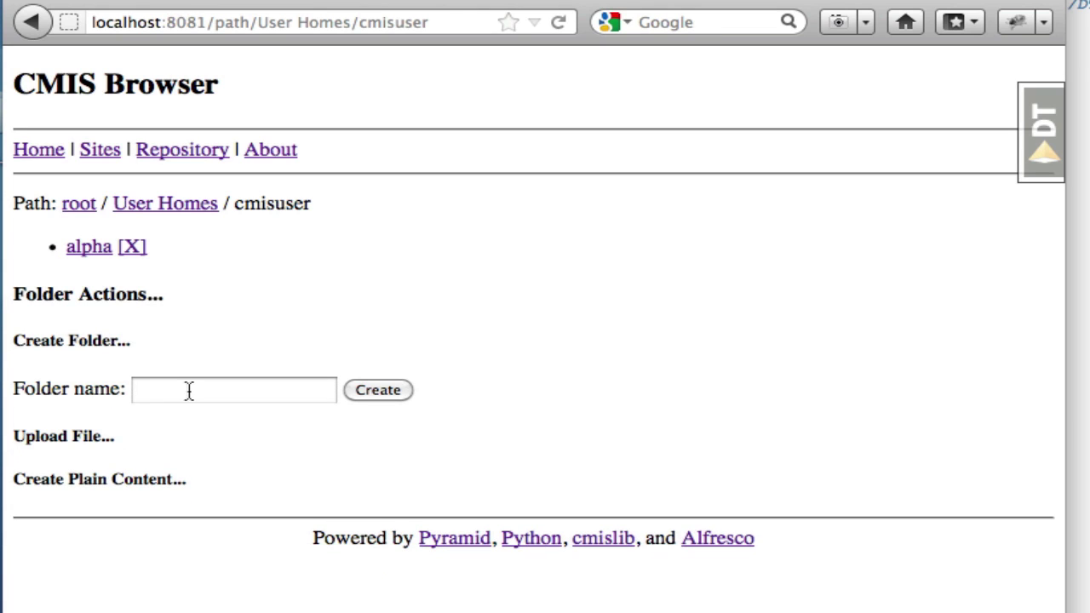
left_click(188, 389)
type("beta")
key("Return")
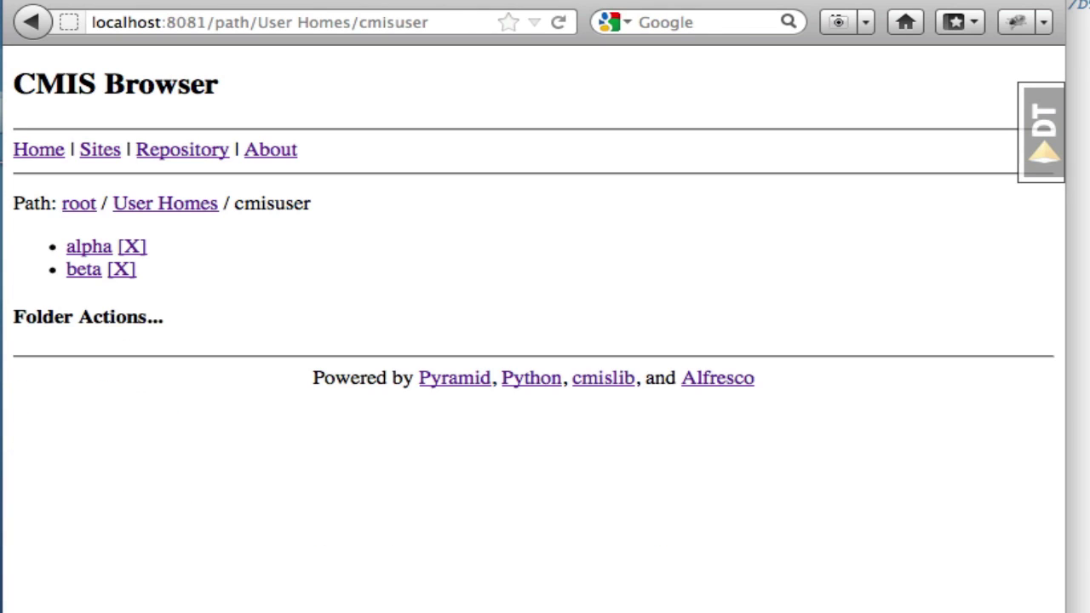
Open the alpha folder and upload sample-a.pdf into it
left_click(87, 248)
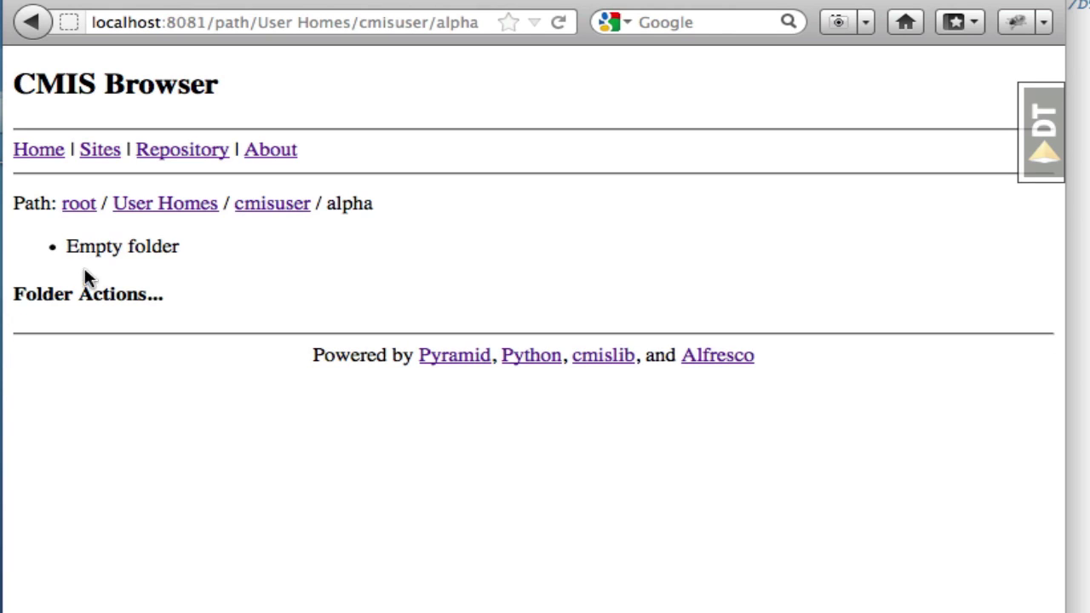
left_click(81, 294)
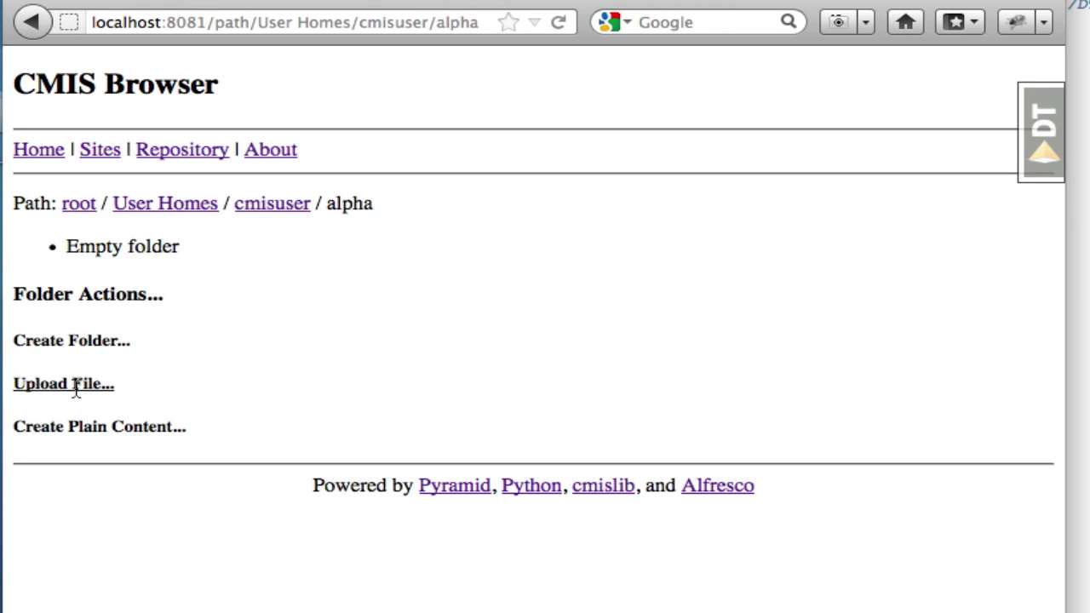
left_click(76, 385)
left_click(306, 431)
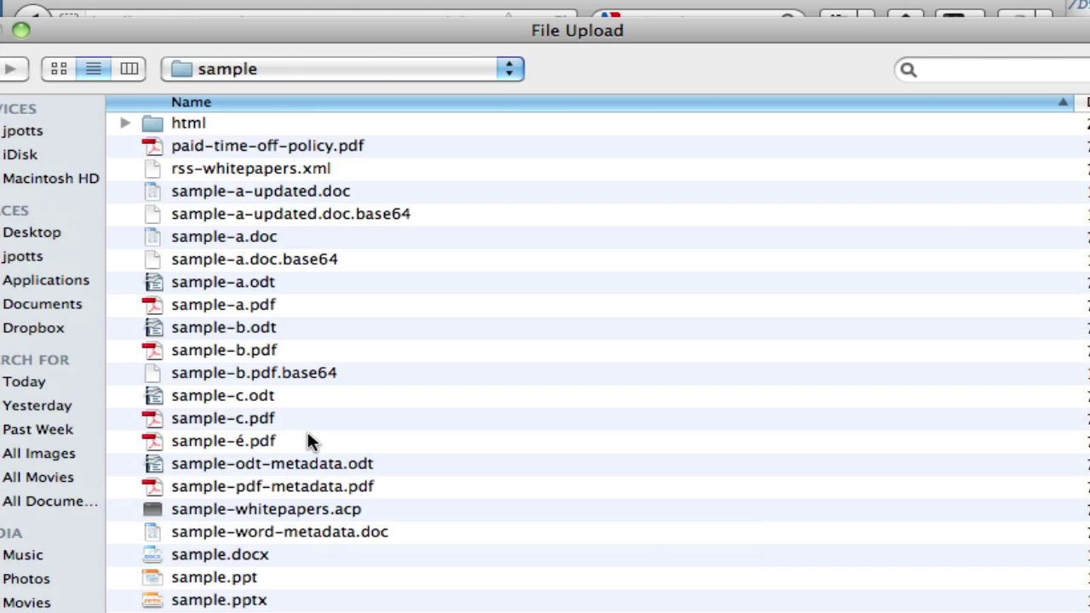
double_click(256, 304)
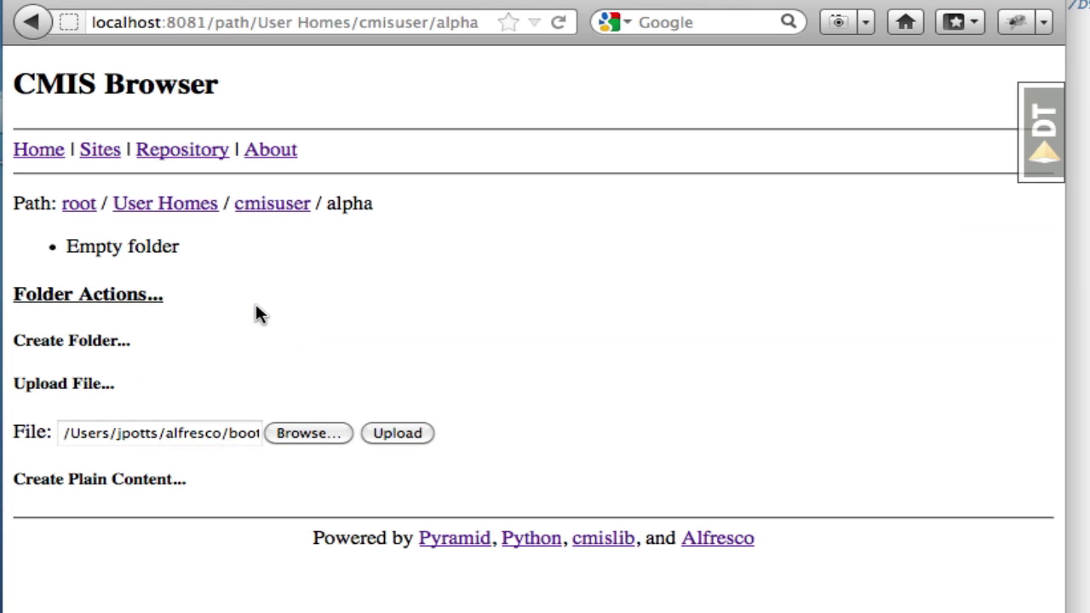
left_click(397, 433)
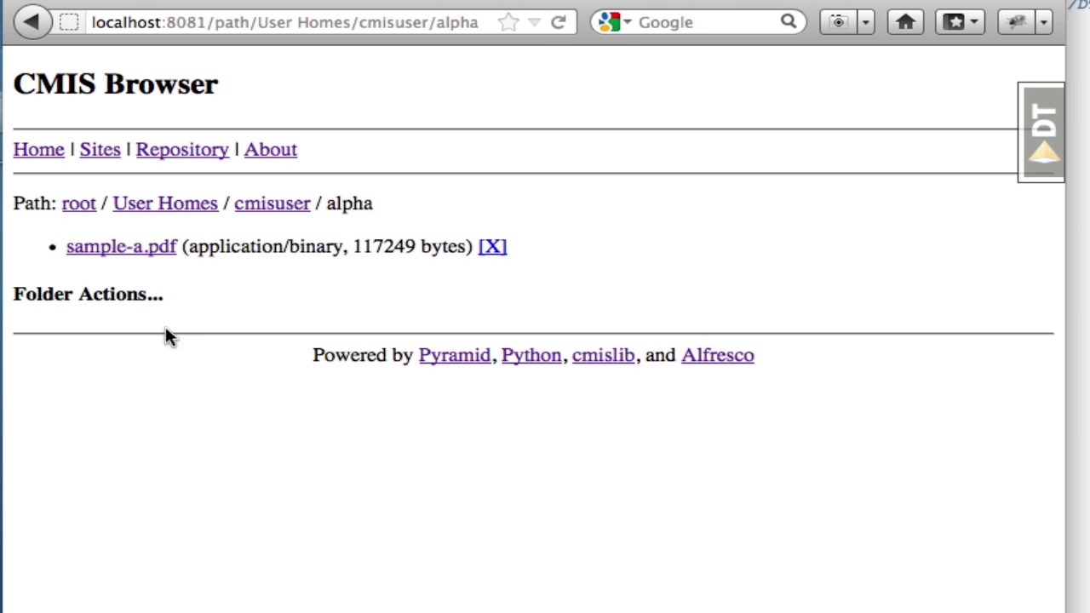
Upload sample-b.pdf into the alpha folder as well
left_click(99, 298)
left_click(79, 383)
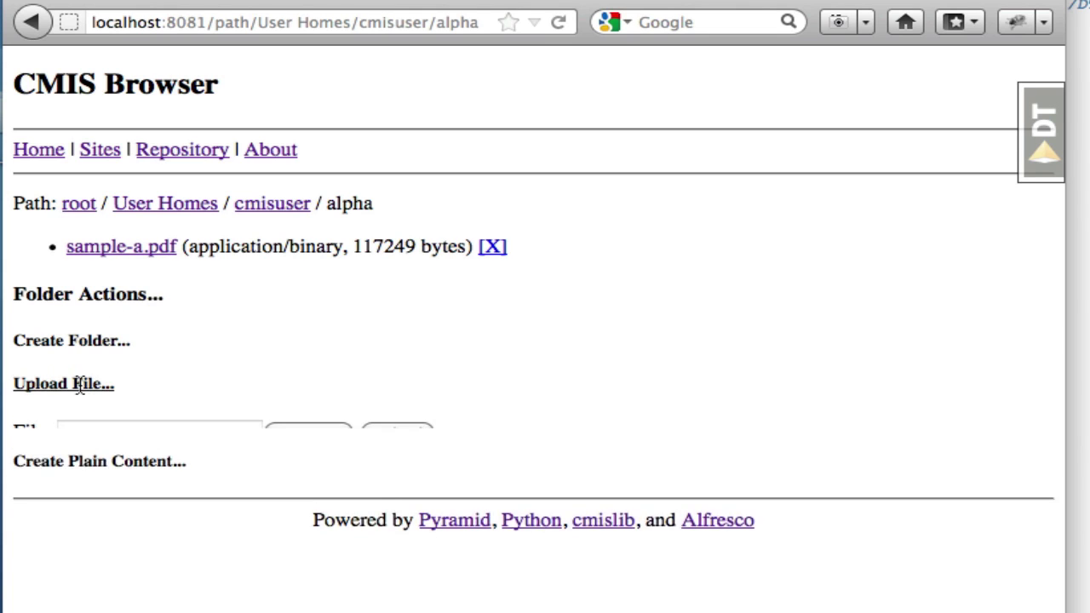
left_click(304, 435)
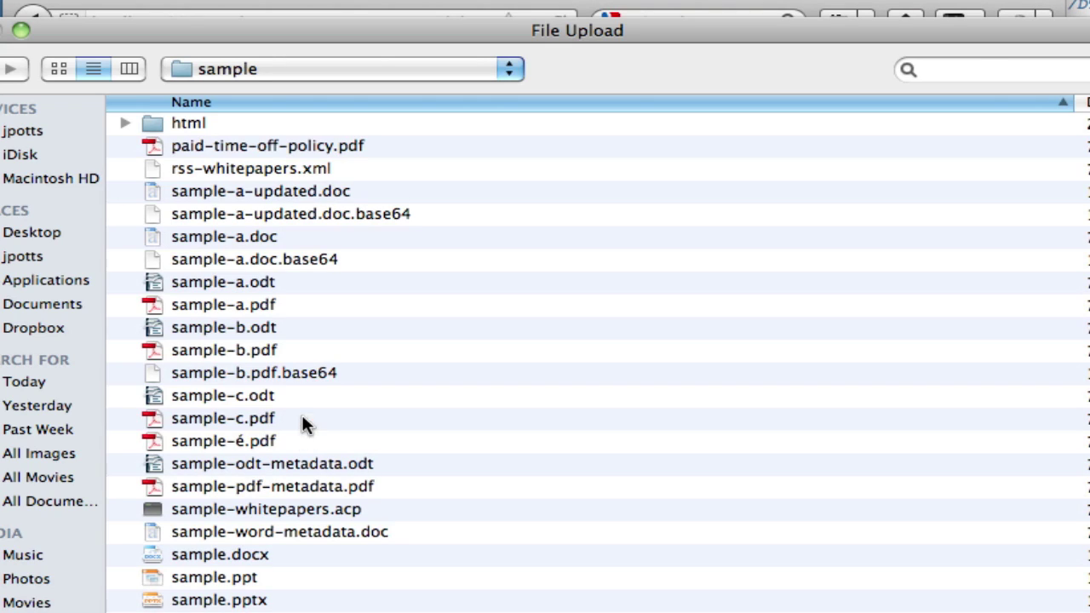
double_click(253, 350)
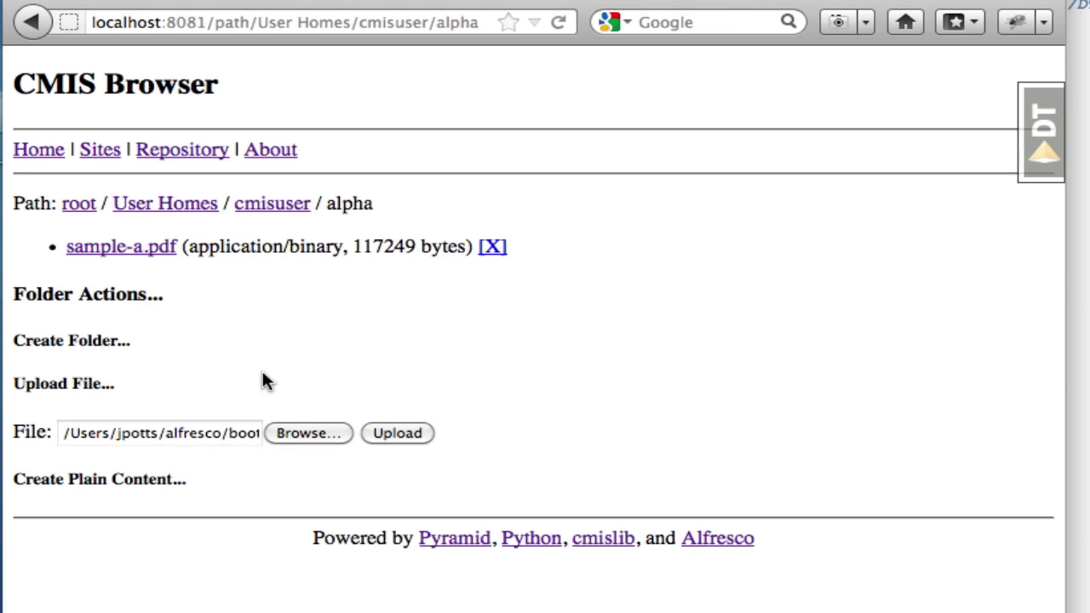
left_click(397, 433)
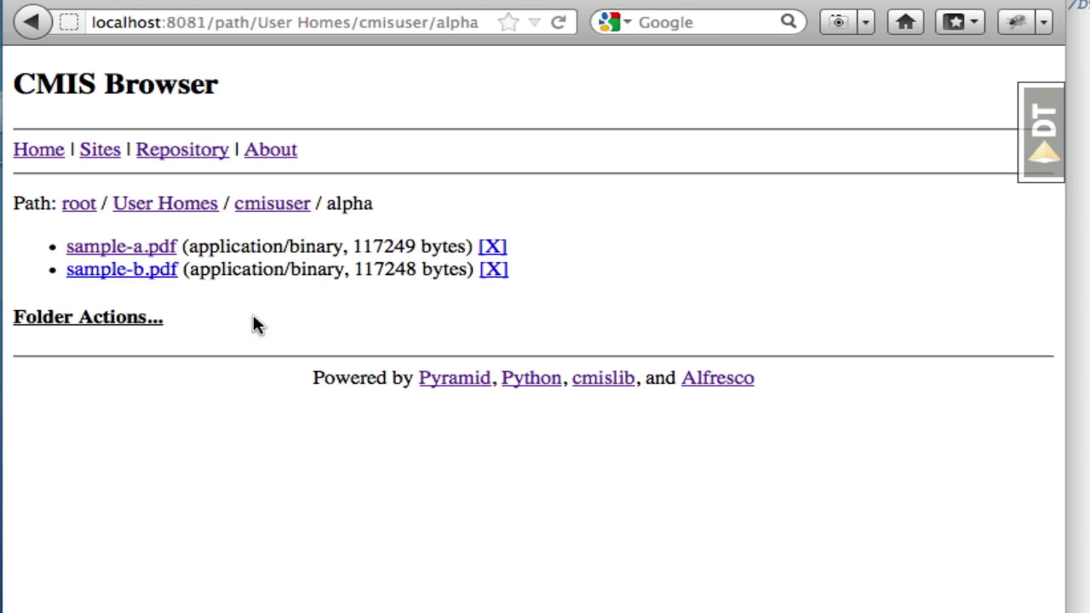
Open sample-b.pdf's details page and save a downloaded copy with Firefox's Save File
left_click(132, 273)
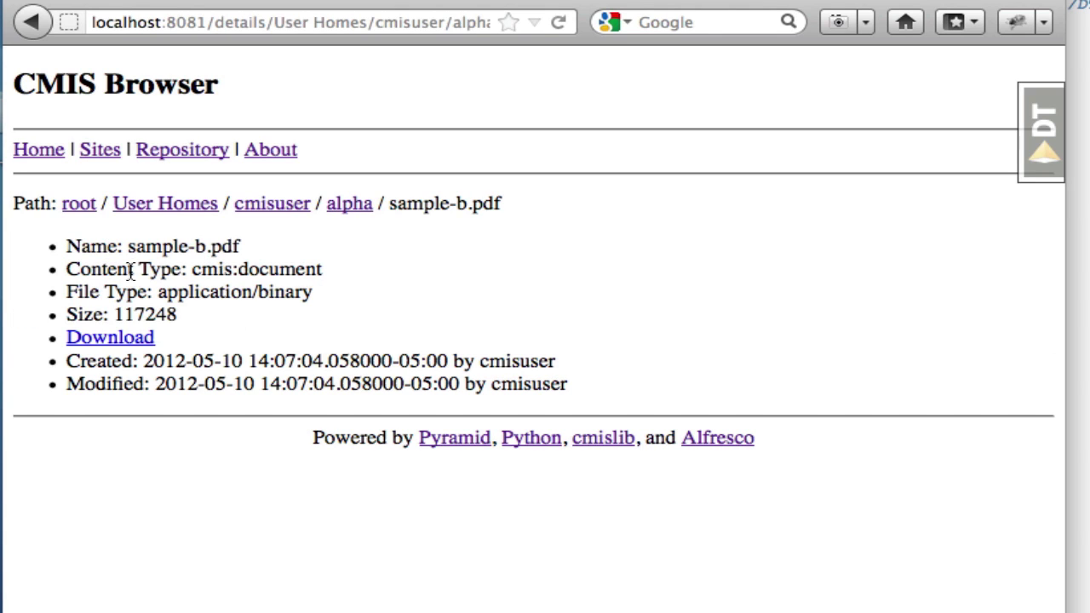
left_click(119, 337)
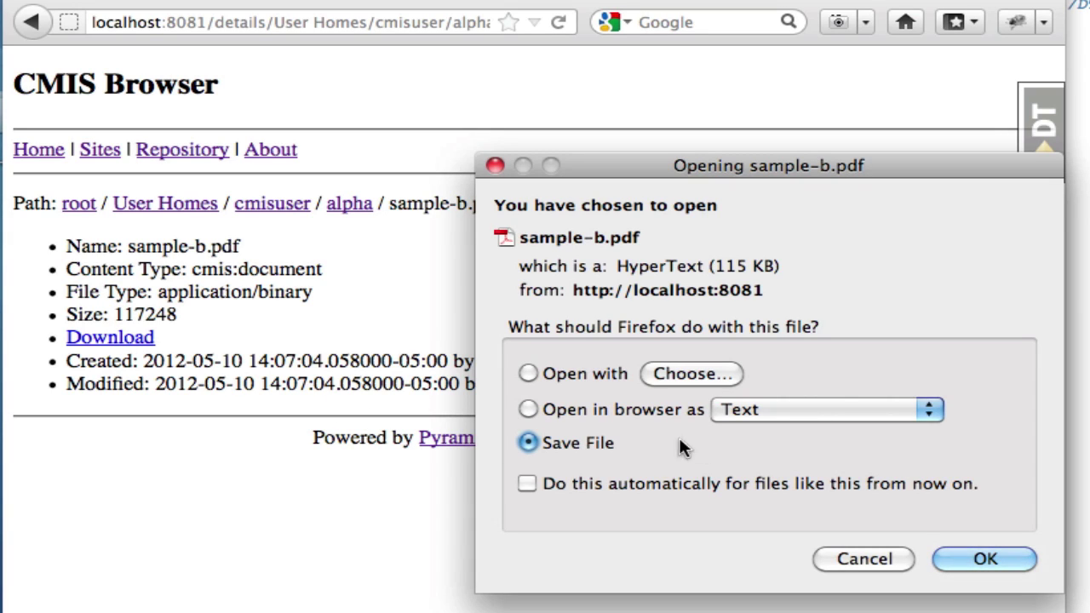
left_click(967, 554)
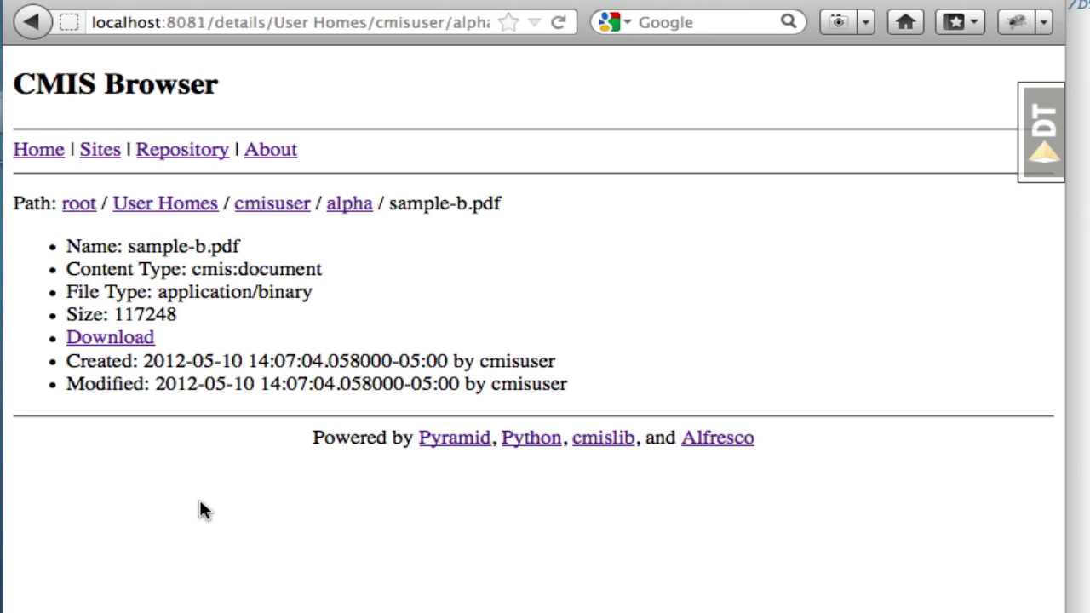
Delete sample-b.pdf from alpha, then delete the alpha and beta folders in cmisuser
left_click(348, 207)
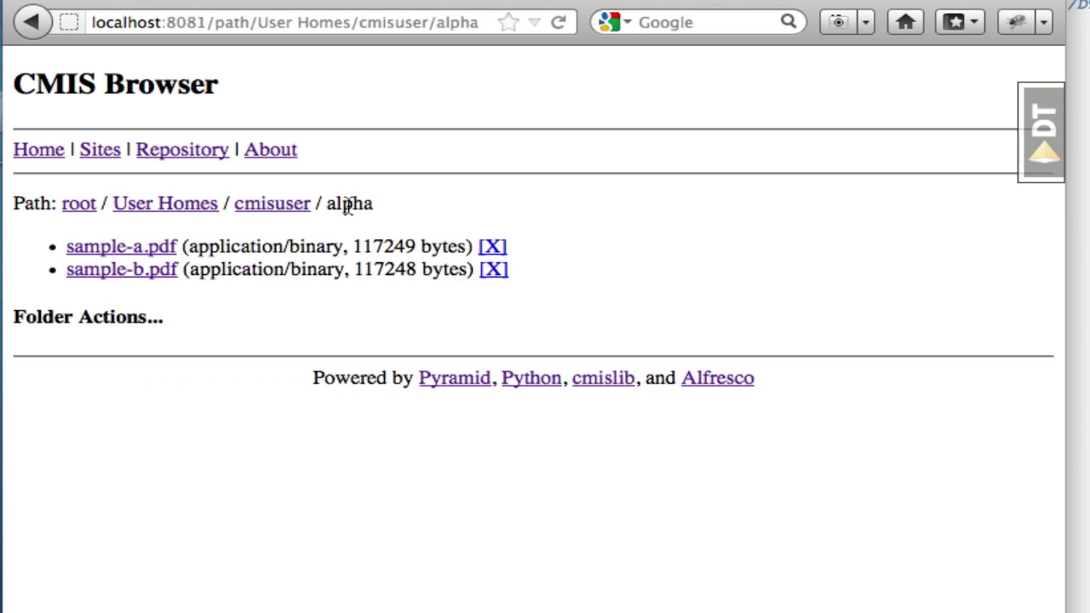
left_click(493, 273)
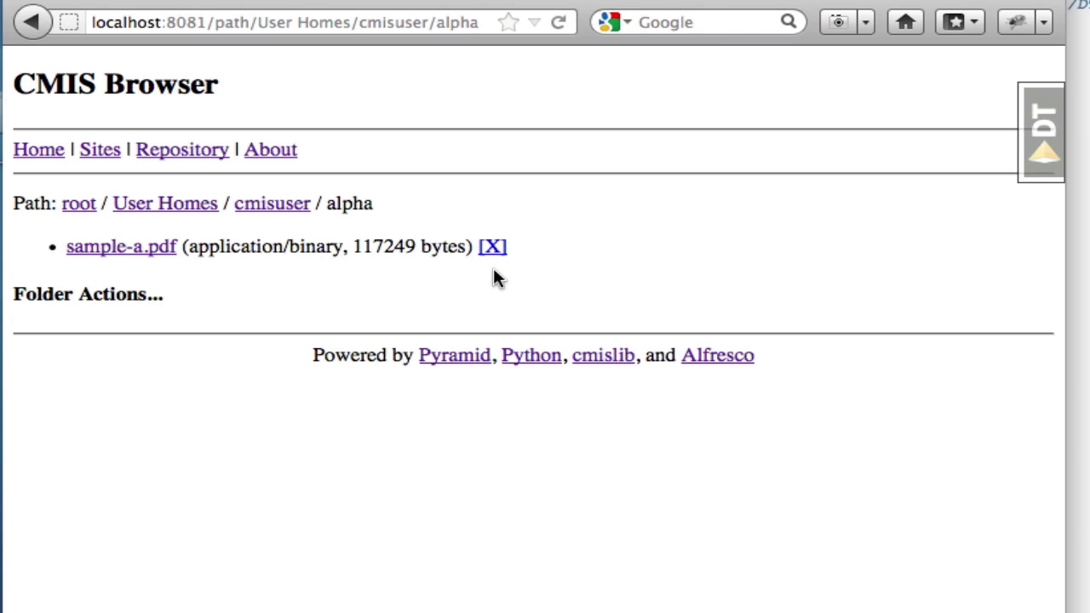
left_click(278, 211)
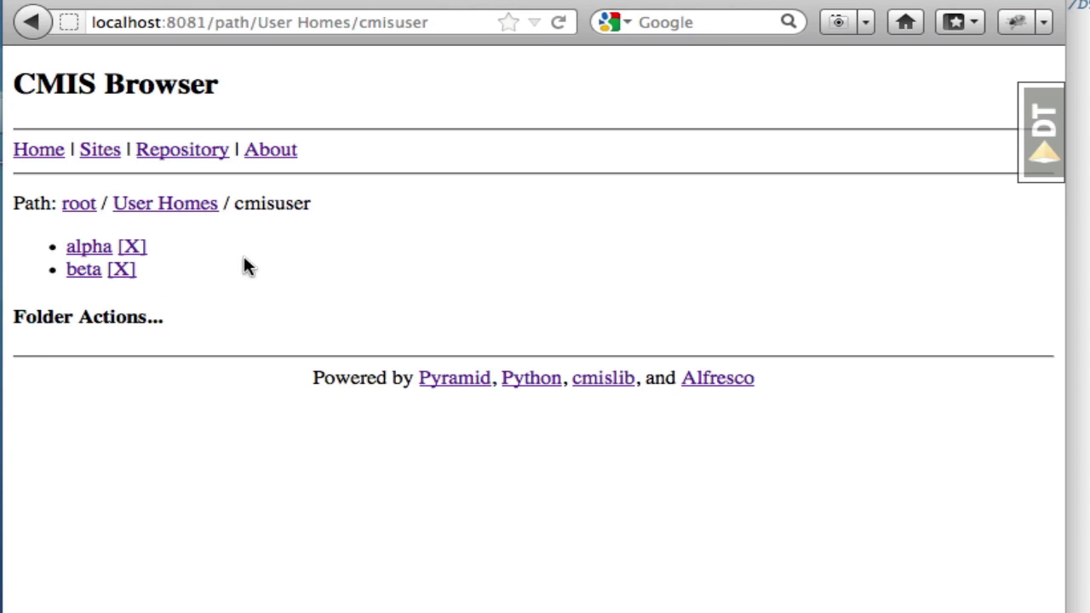
left_click(132, 248)
left_click(131, 246)
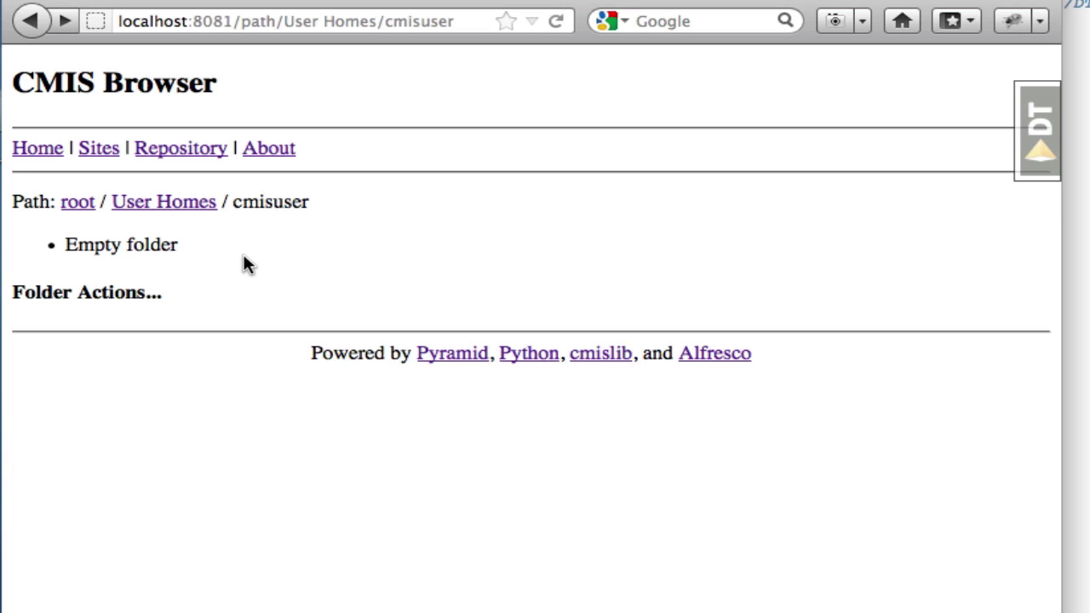
Open the test > many folders folder from the repository root
left_click(199, 158)
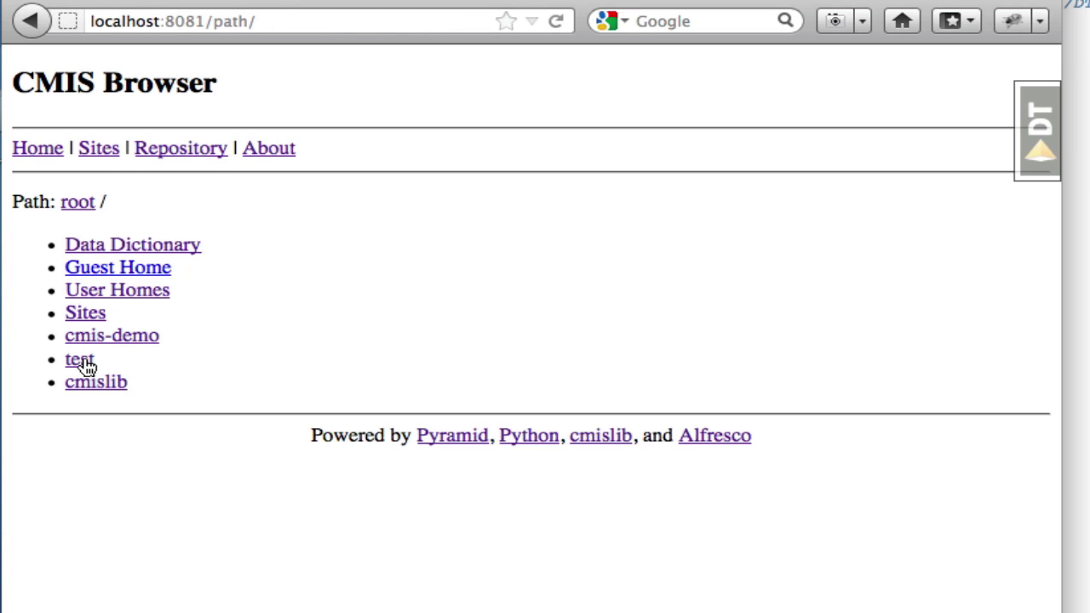
left_click(80, 365)
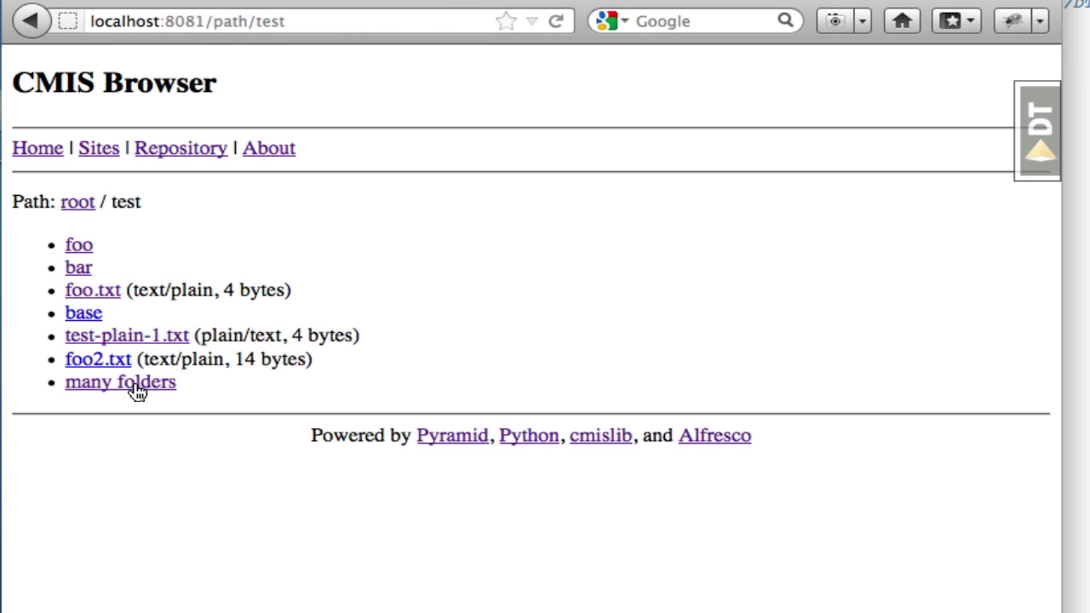
left_click(136, 389)
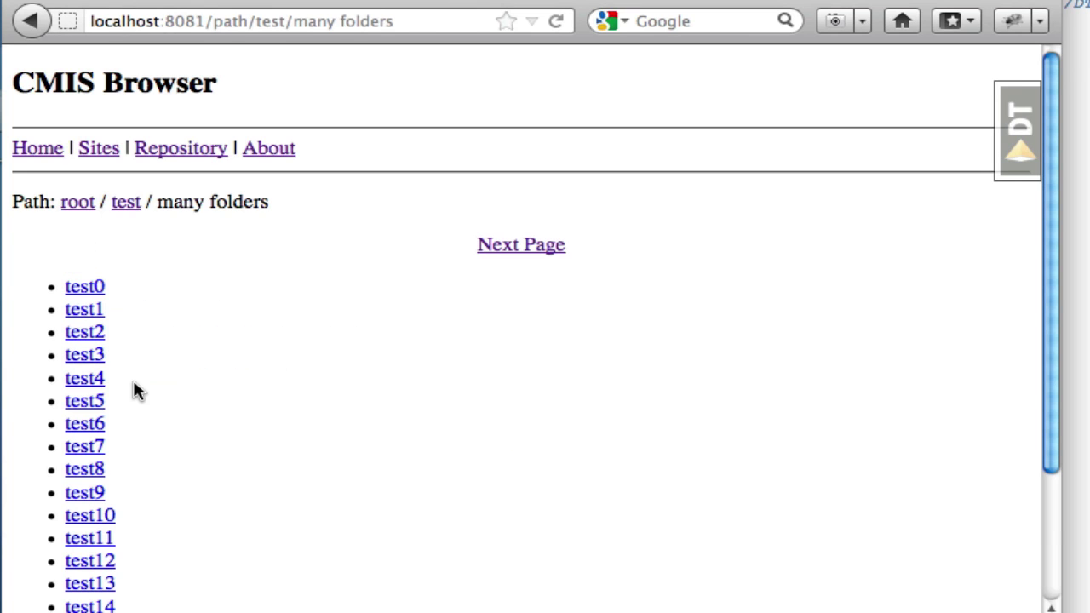
scroll(318, 406, "down", 3)
scroll(318, 406, "up", 3)
scroll(318, 405, "down", 3)
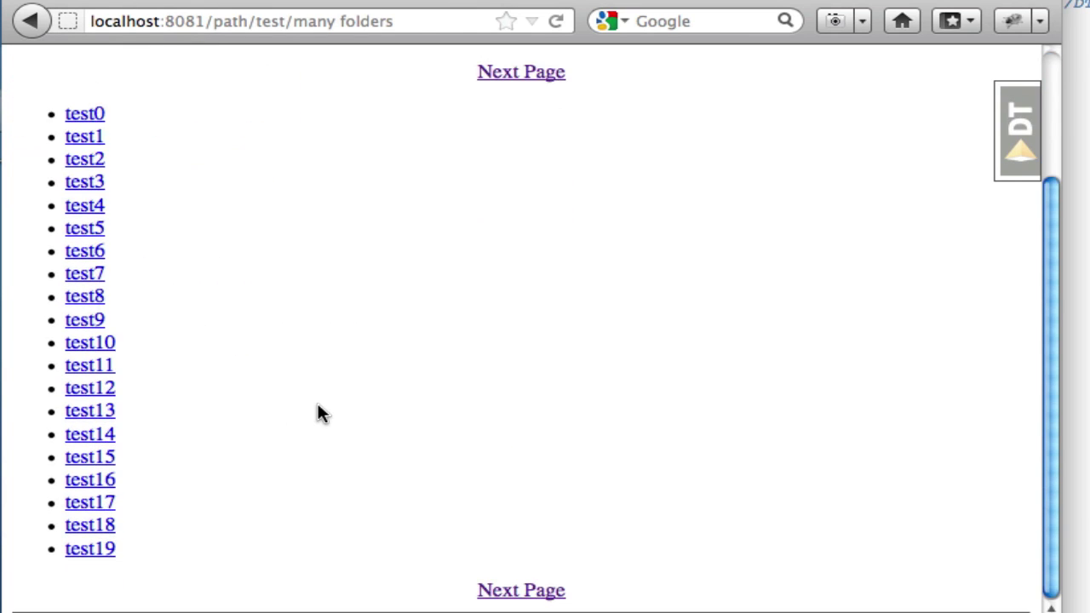
scroll(318, 405, "up", 3)
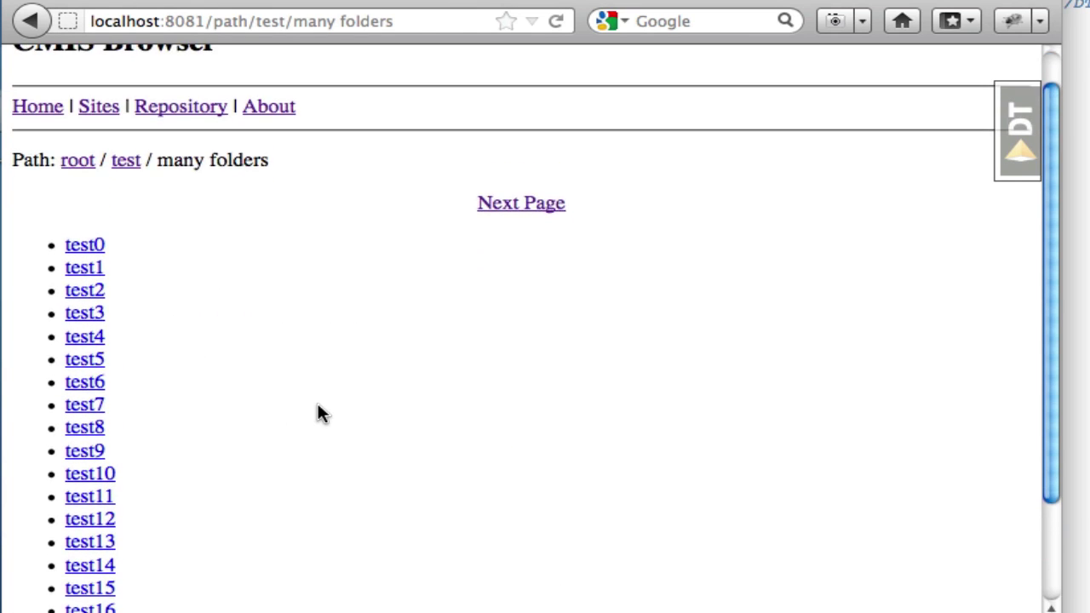
Page forward three times to the listing of test60 through test79
left_click(526, 208)
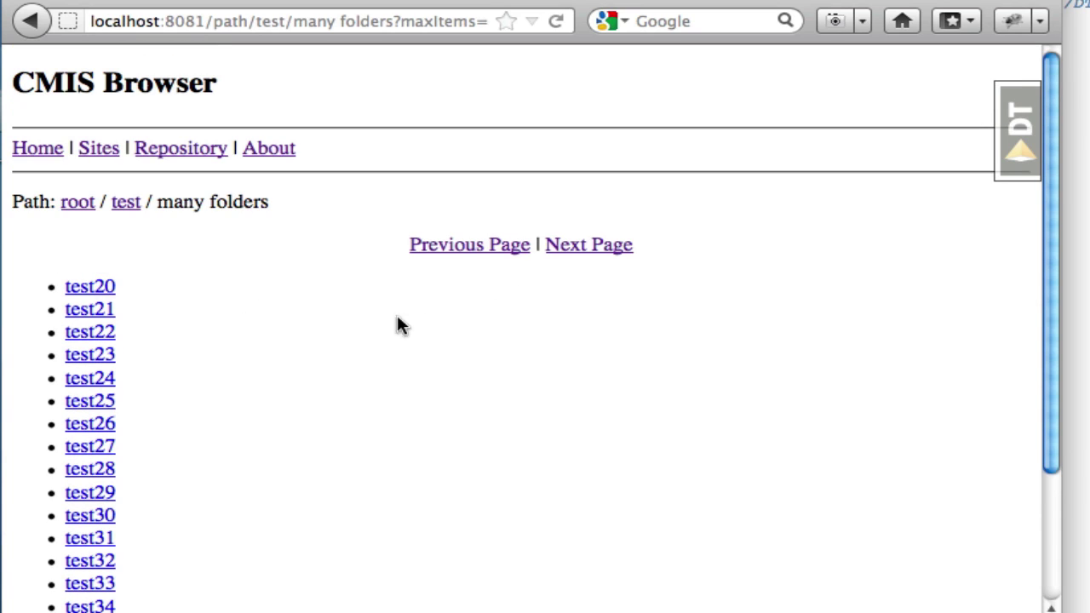
scroll(339, 400, "down", 5)
scroll(338, 399, "up", 4)
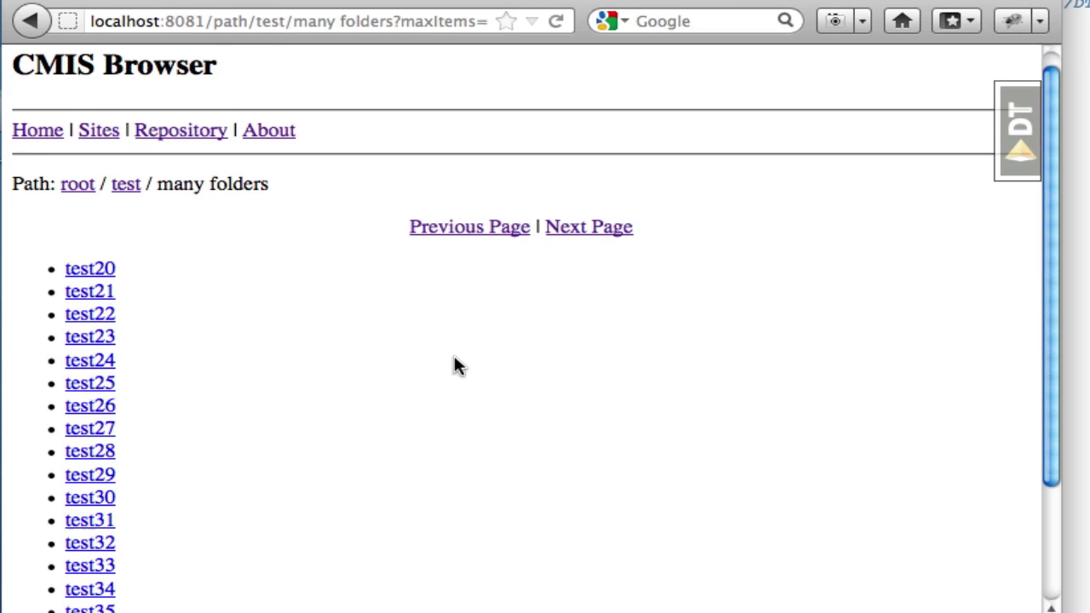
left_click(585, 239)
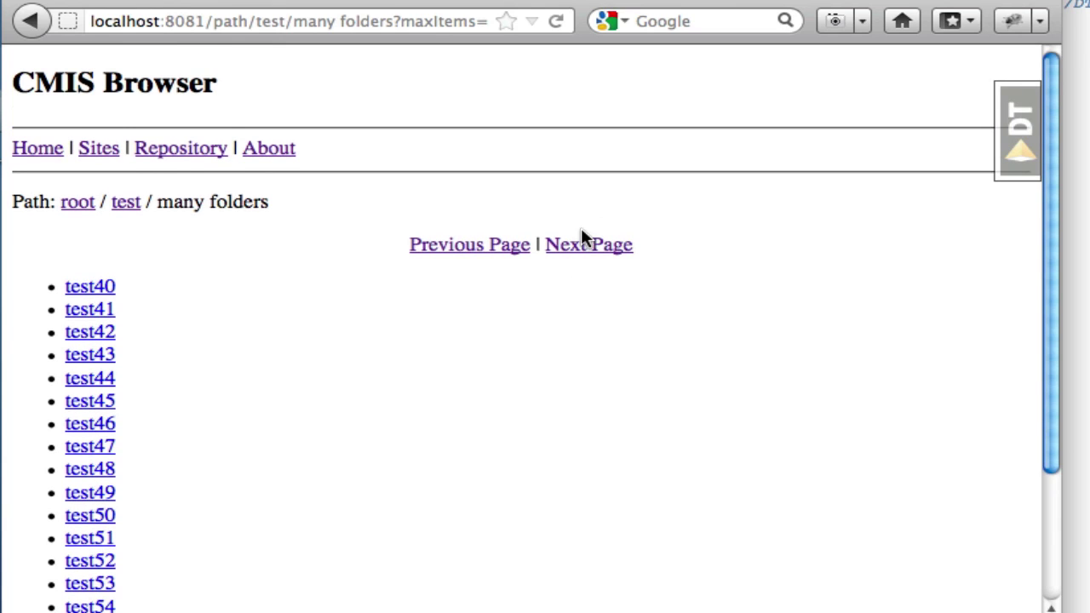
left_click(601, 252)
scroll(459, 394, "down", 4)
scroll(460, 394, "up", 2)
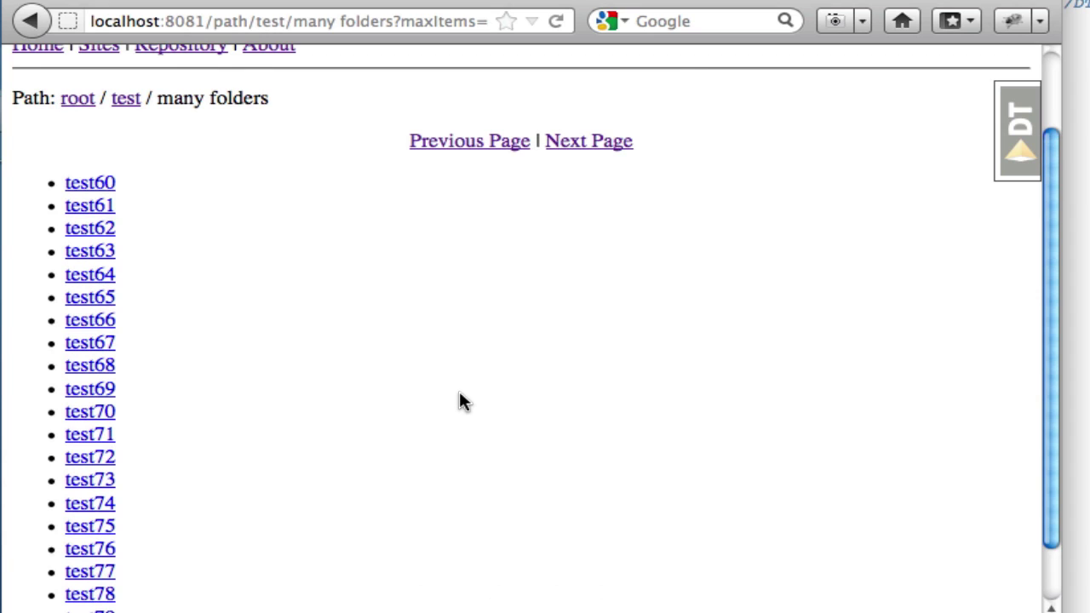
scroll(459, 398, "down", 1)
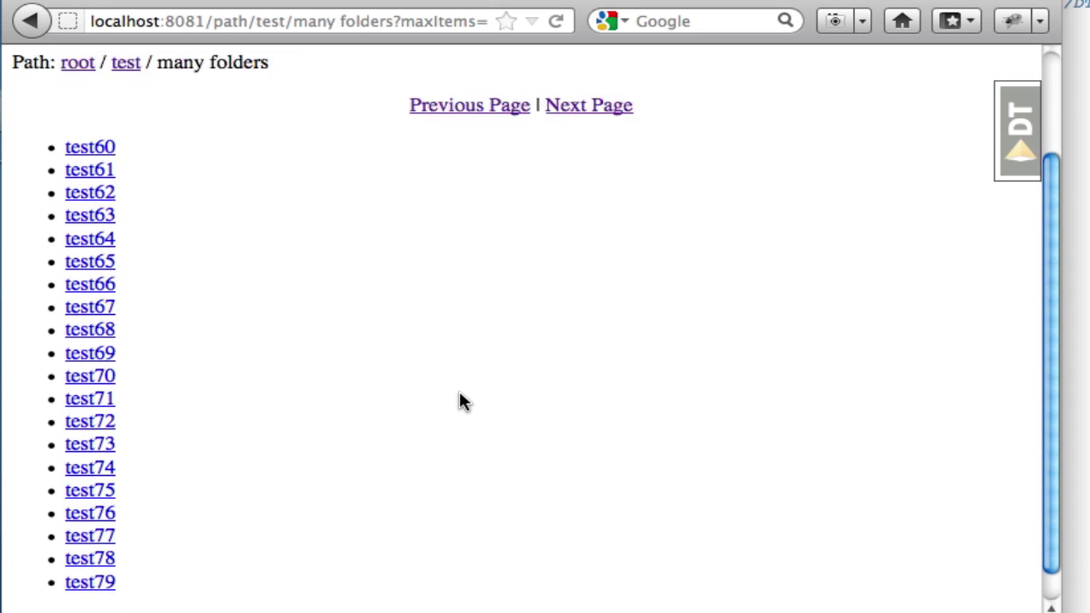
scroll(460, 398, "up", 2)
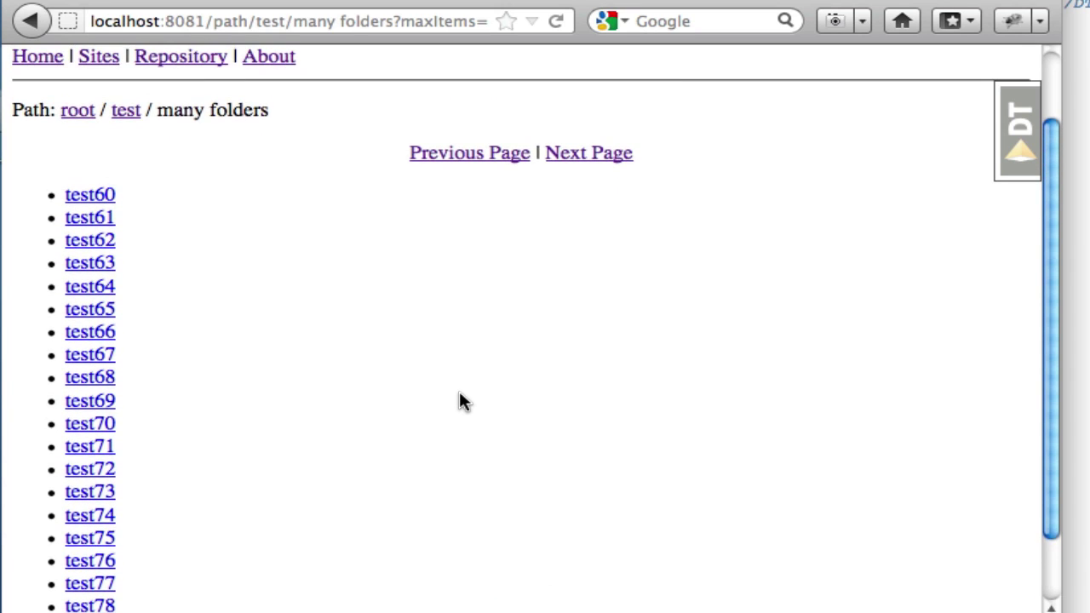
scroll(459, 402, "up", 3)
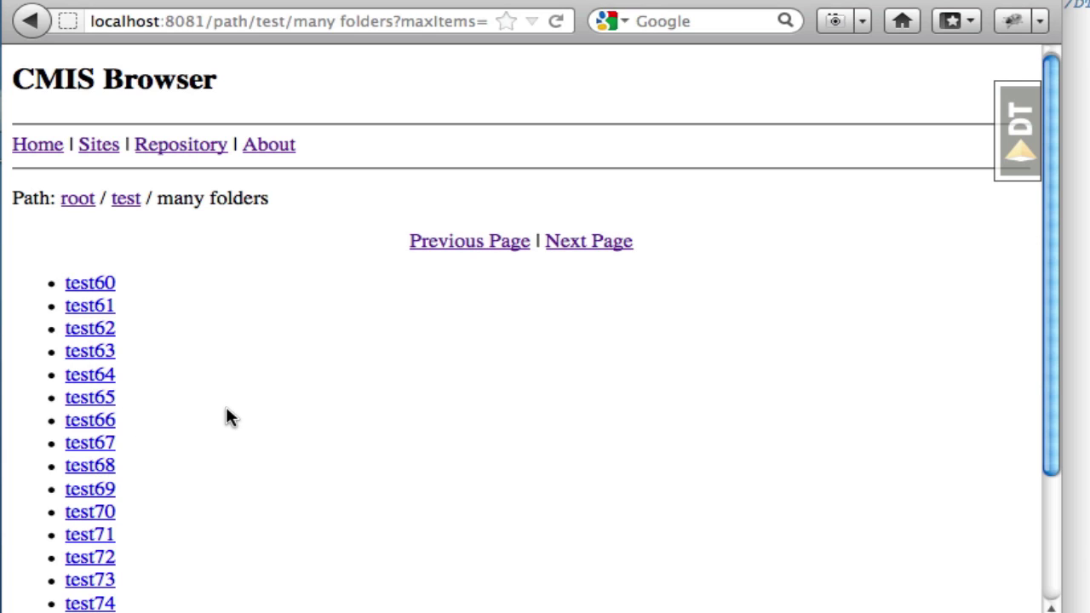
scroll(226, 416, "down", 4)
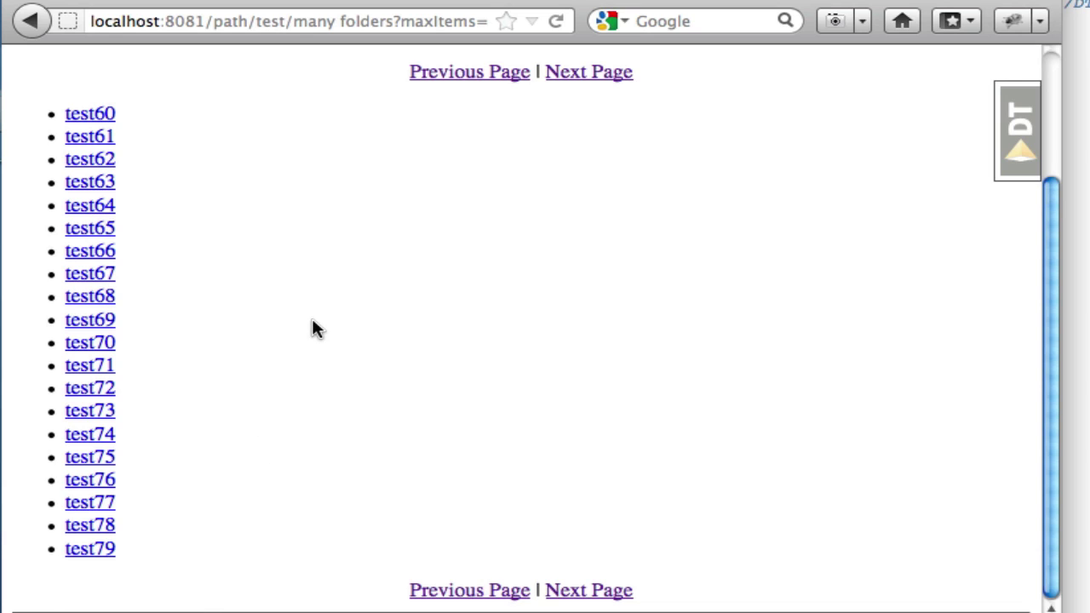
scroll(313, 328, "up", 4)
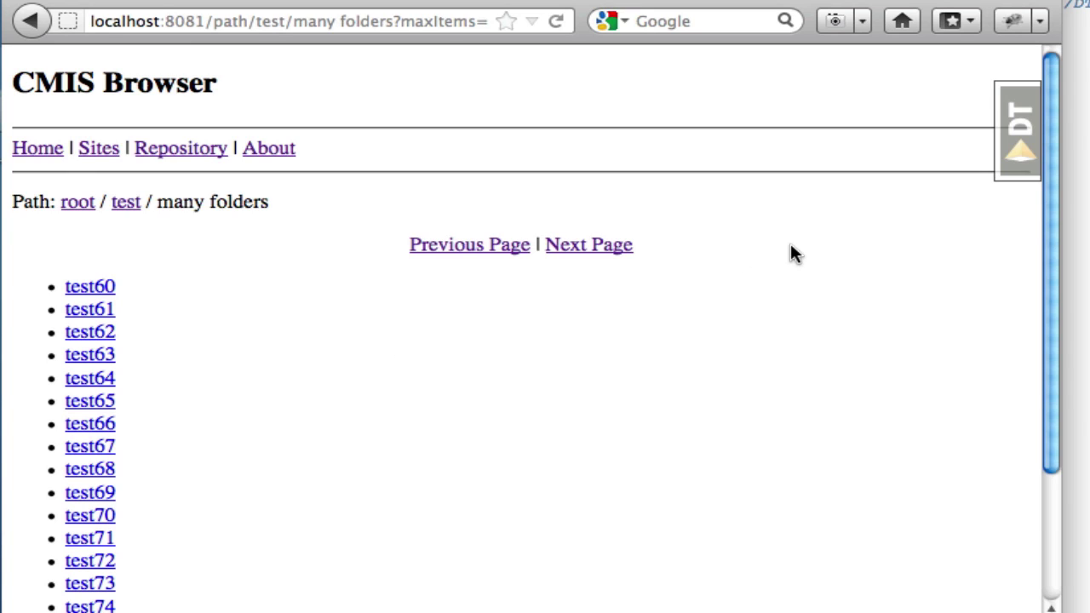
left_click(1020, 135)
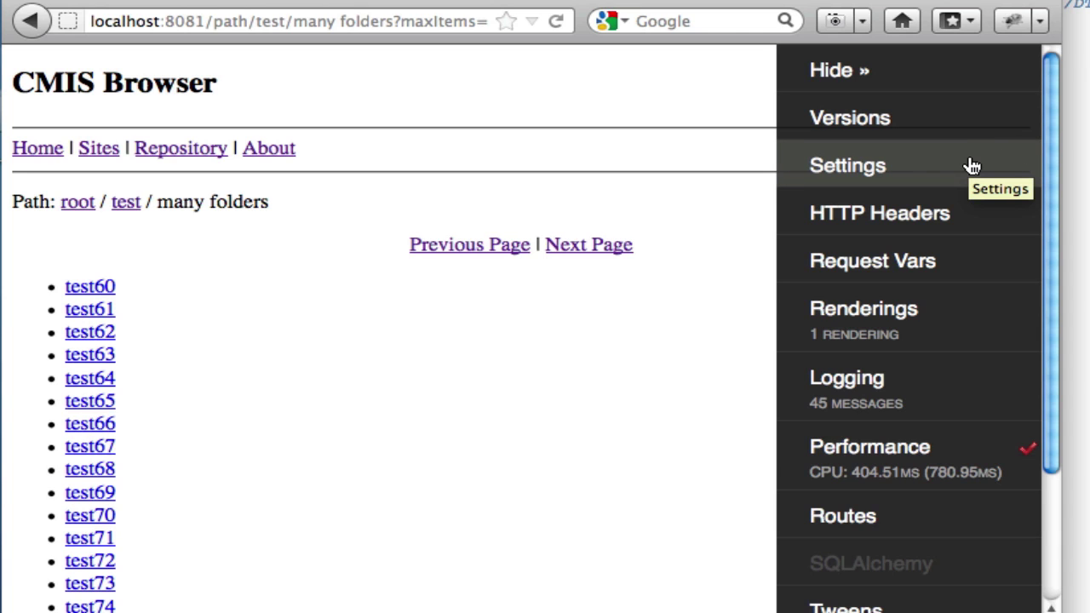
left_click(907, 170)
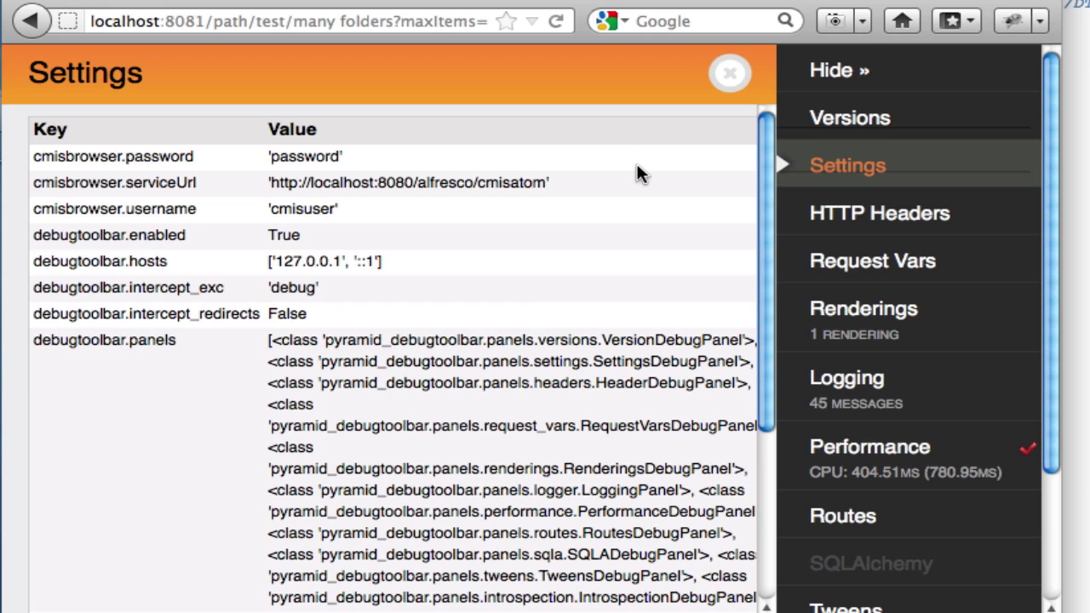
left_click(730, 75)
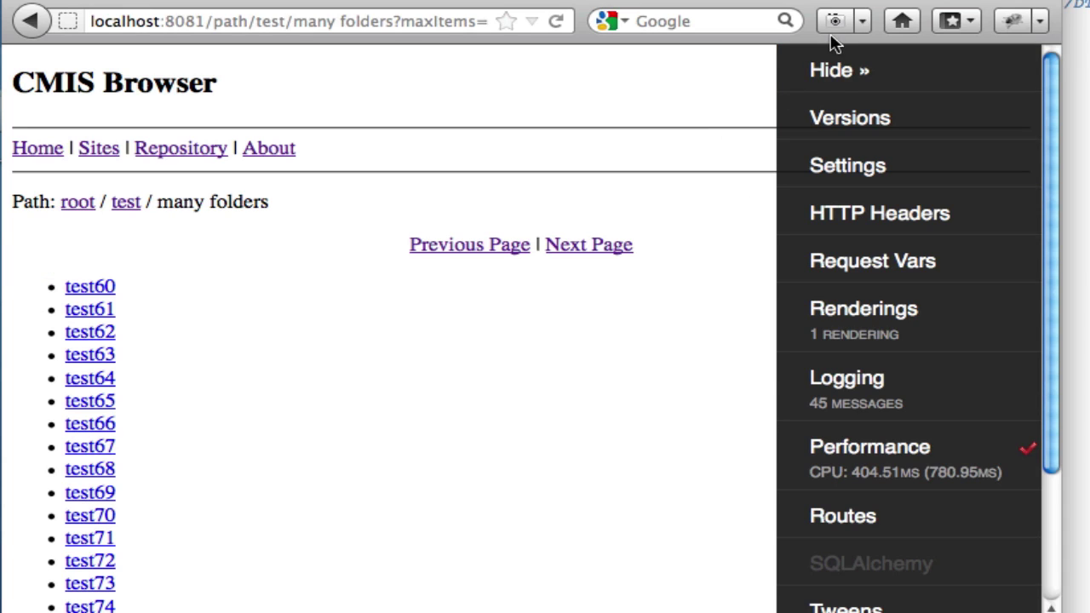
left_click(859, 72)
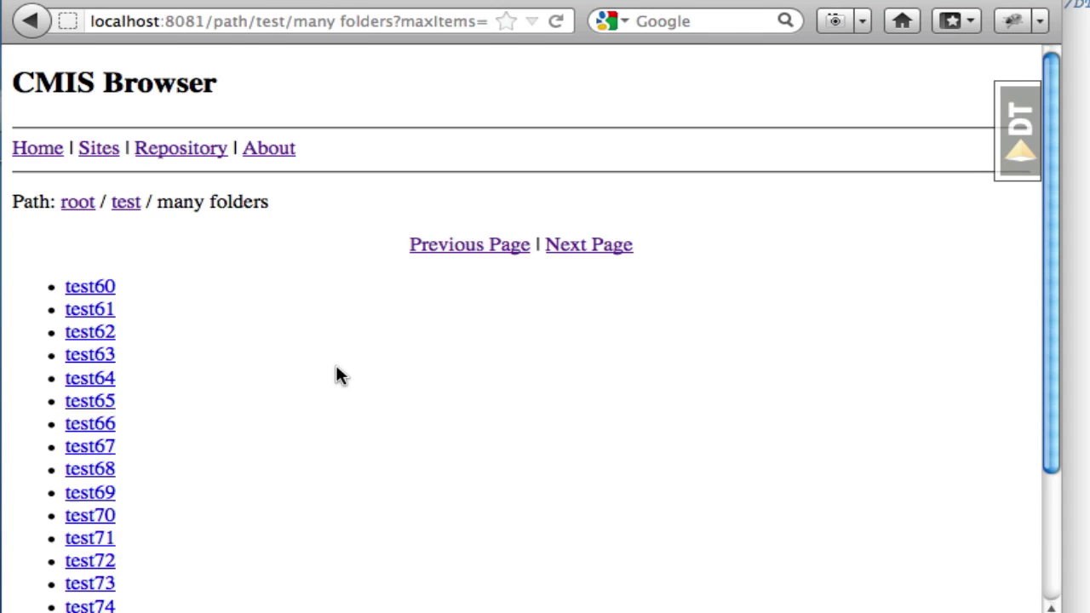